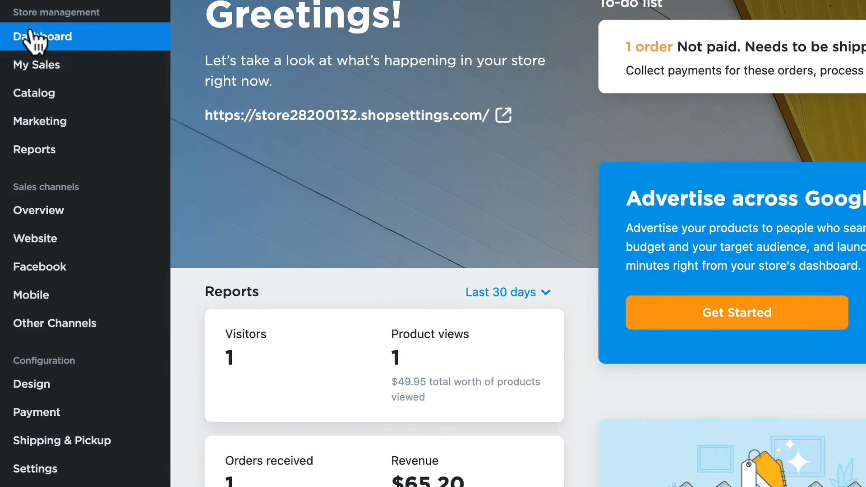
Open the product catalog, select all the sample products and disable them in bulk.
mouse_move(45, 95)
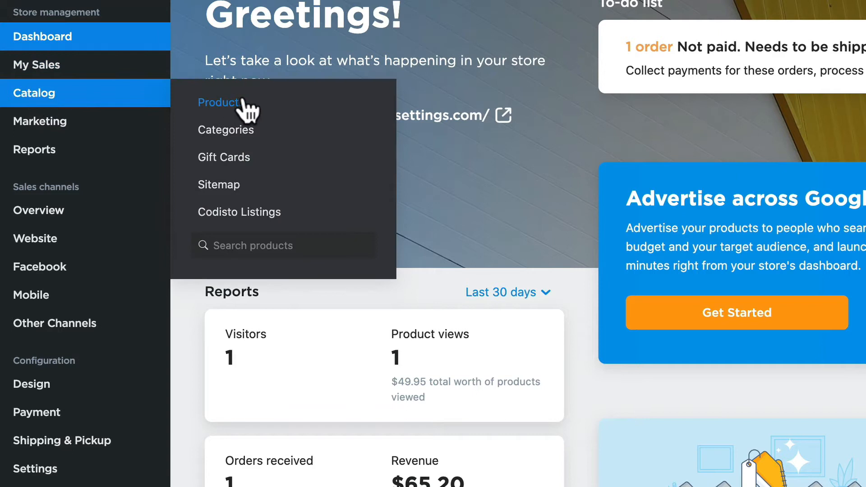
left_click(222, 103)
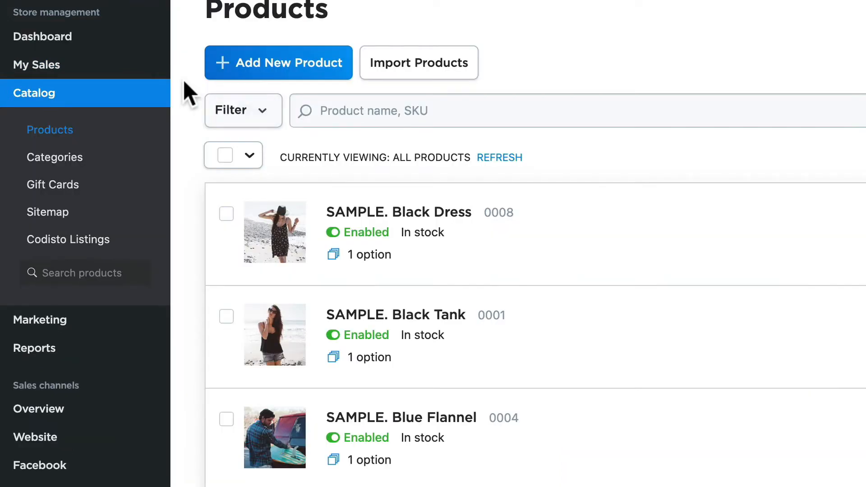
scroll(191, 205, "down", 5)
scroll(191, 215, "up", 5)
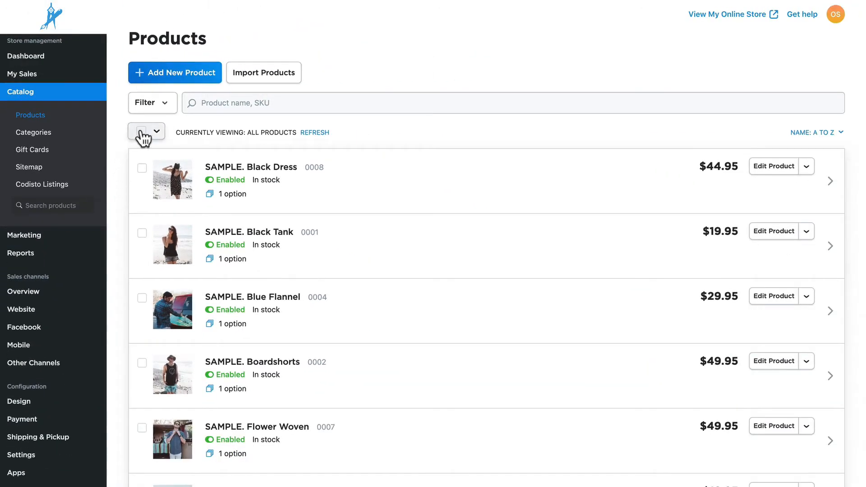
left_click(141, 131)
left_click(302, 134)
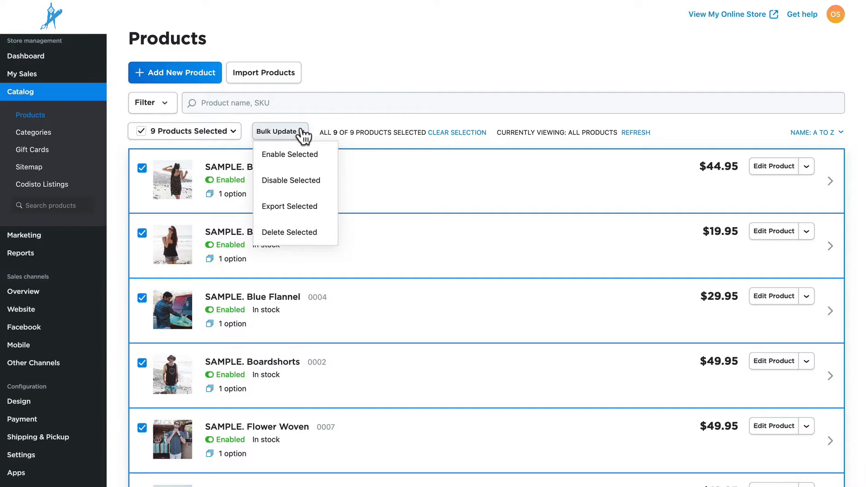
left_click(284, 180)
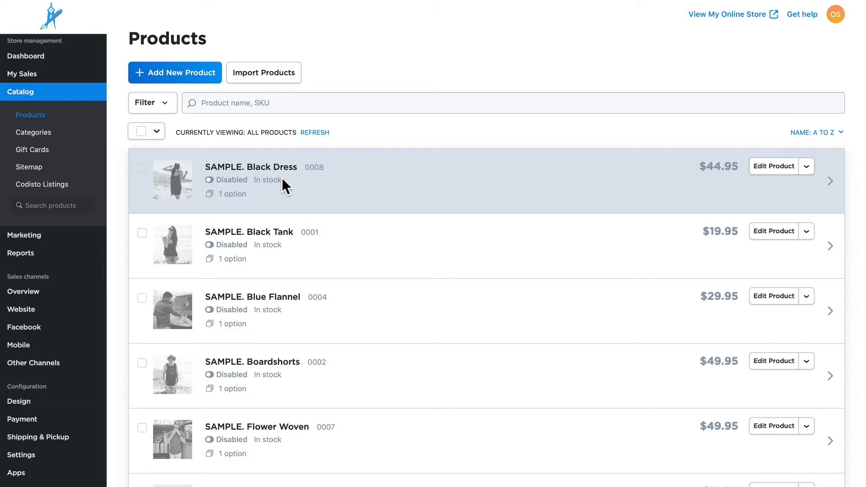
Start a new product named "Casual Men's Shirt" with SKU 0000001.
left_click(175, 78)
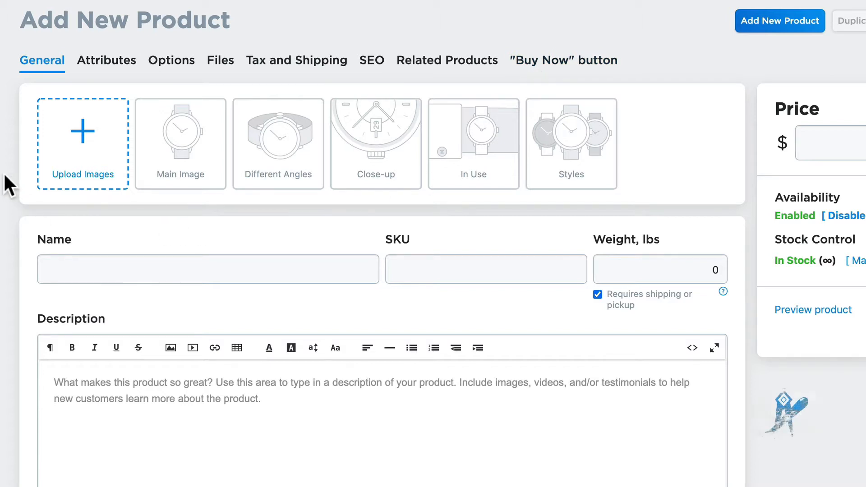
left_click(63, 269)
type("Ca")
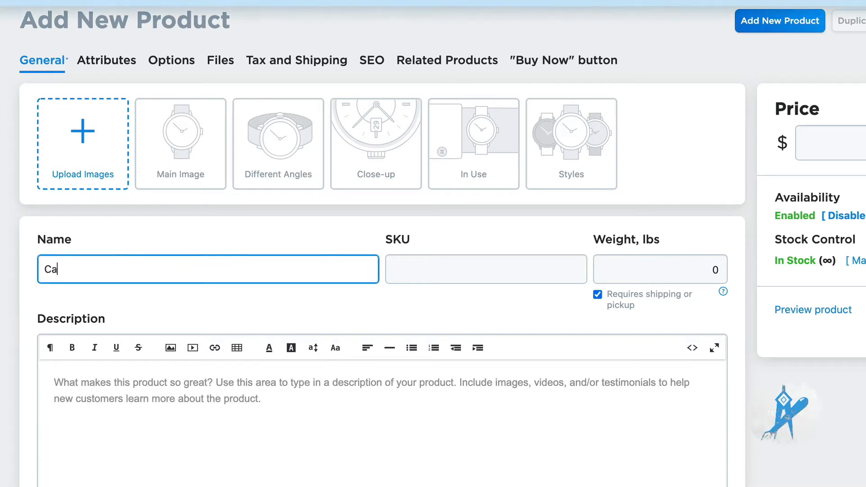
type("sual Men's Shirt")
key("Tab")
type("0000001")
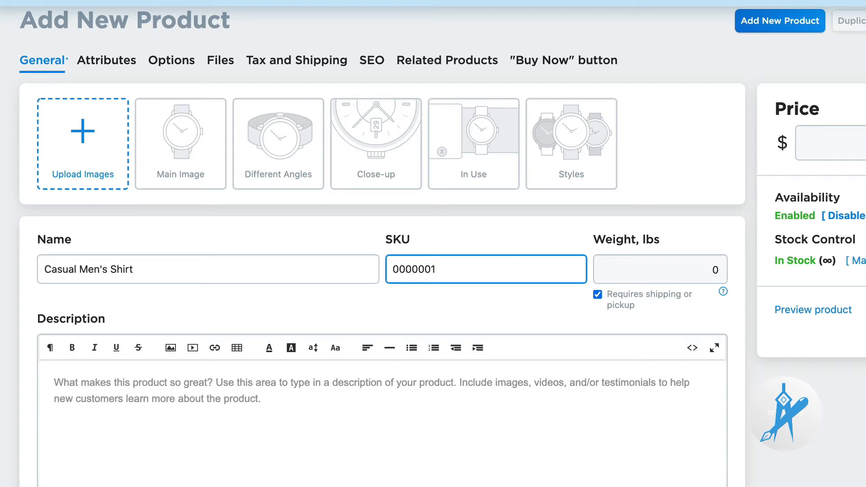
Set the weight to 0.5 lbs and describe the shirt as comfortable, made of the finest materials, great on the trail and in the boardroom.
key("Tab")
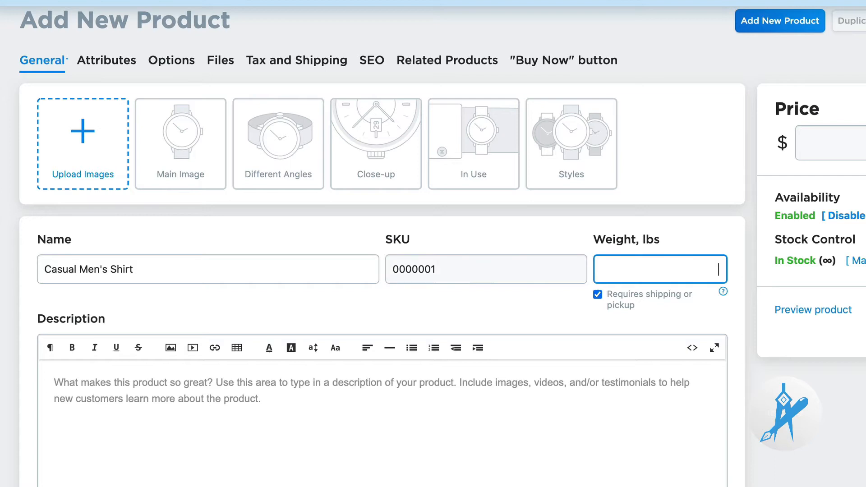
type("0.5")
left_click(93, 400)
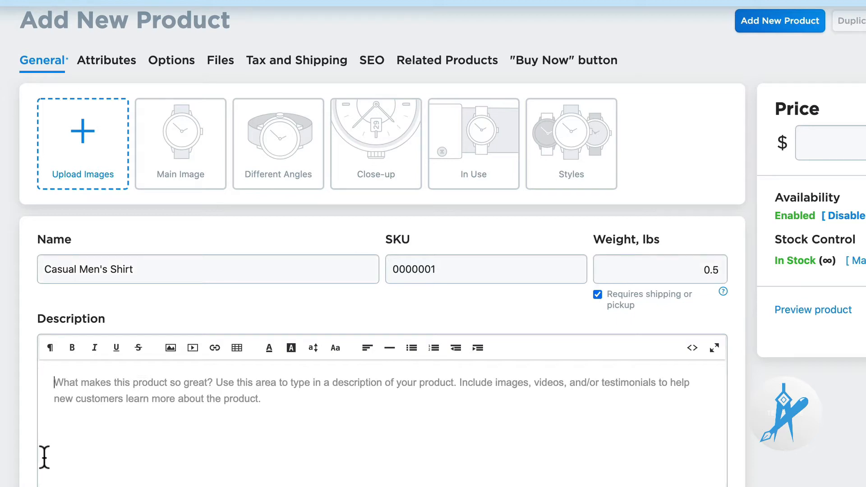
type("This great shirt is so comfortable, you'll want to wear it every where you go. Made of only the finest materials, it looks great on the trail and in the boardroom.")
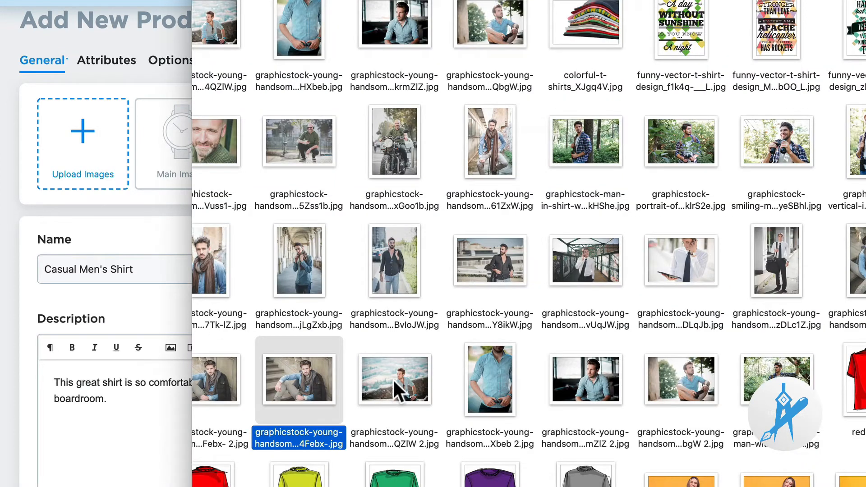
Upload two product images: the man in the blue shirt sitting on rocks outdoors, and the man in the blue shirt against a dark interior.
left_click_drag(393, 379, 80, 129)
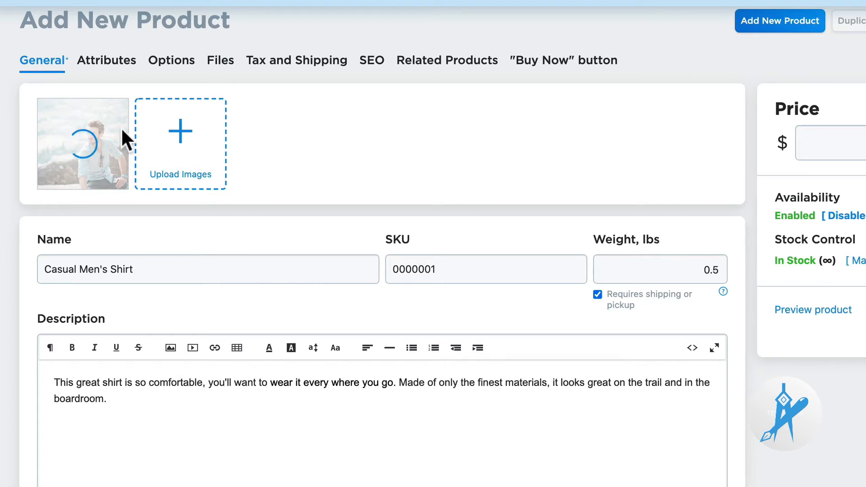
left_click(182, 132)
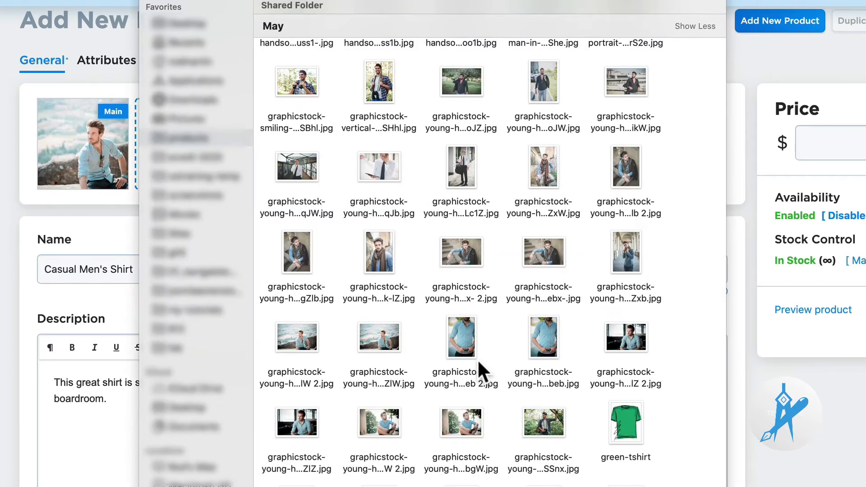
scroll(465, 363, "down", 1)
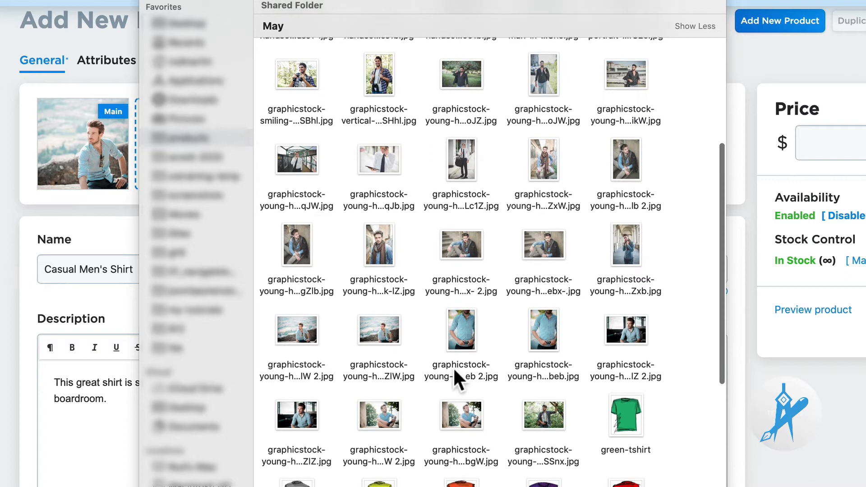
left_click(299, 412)
double_click(298, 412)
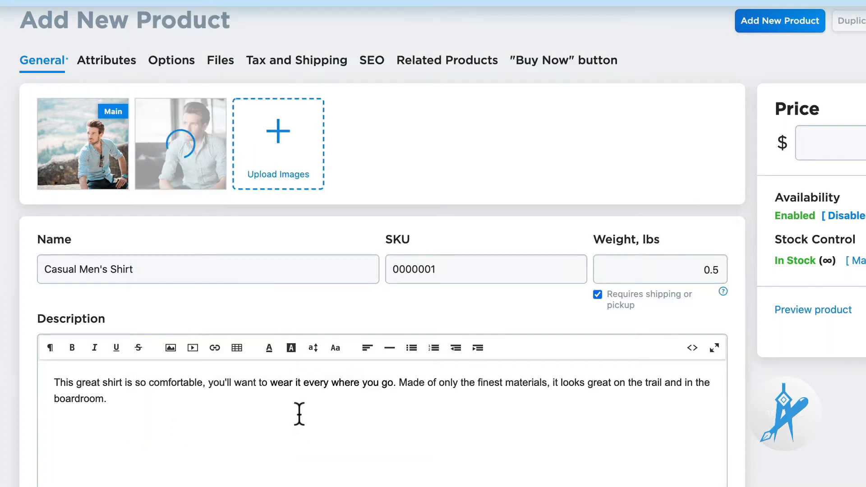
Add the close-up blue shirt photo and the photo seated by trees, and make the dark-interior photo the main image.
left_click(277, 135)
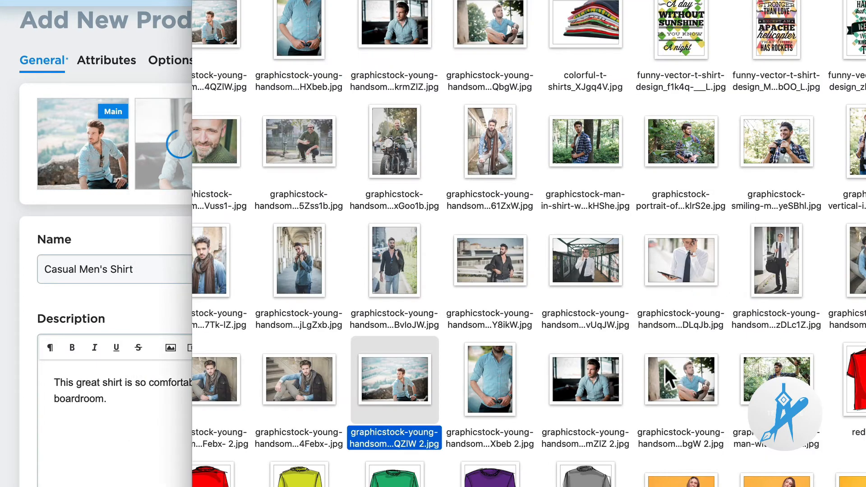
left_click(693, 388)
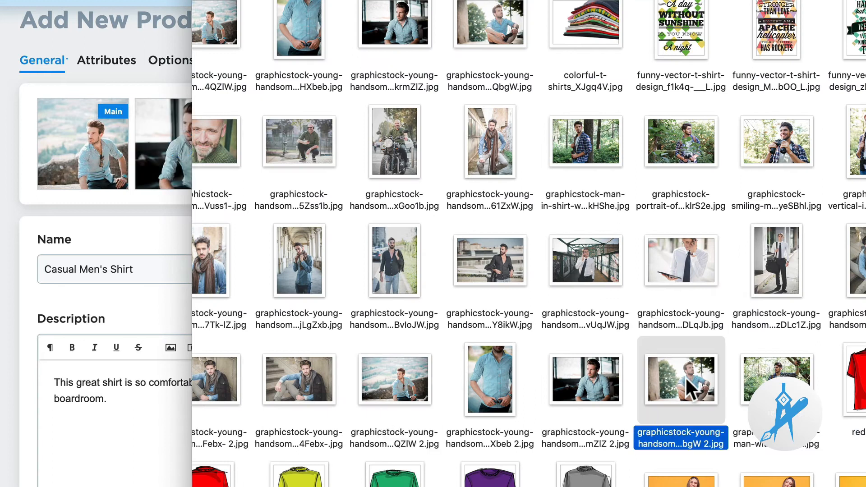
left_click(492, 376, "super")
left_click_drag(489, 375, 134, 137)
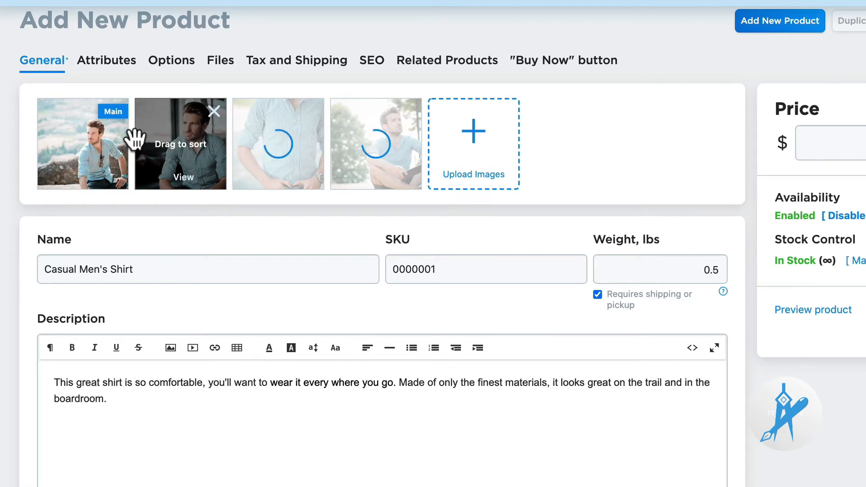
left_click_drag(187, 144, 91, 143)
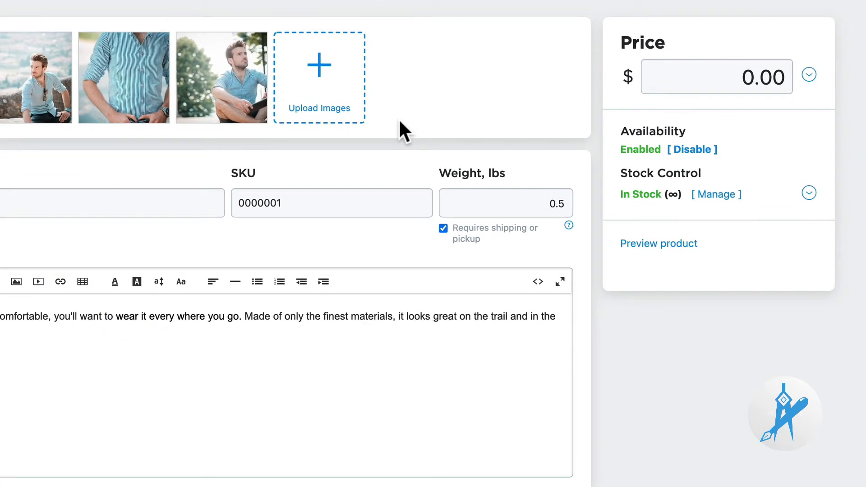
Set the product price to $34.00 and its "Compare to" price to $45.
left_click(735, 77)
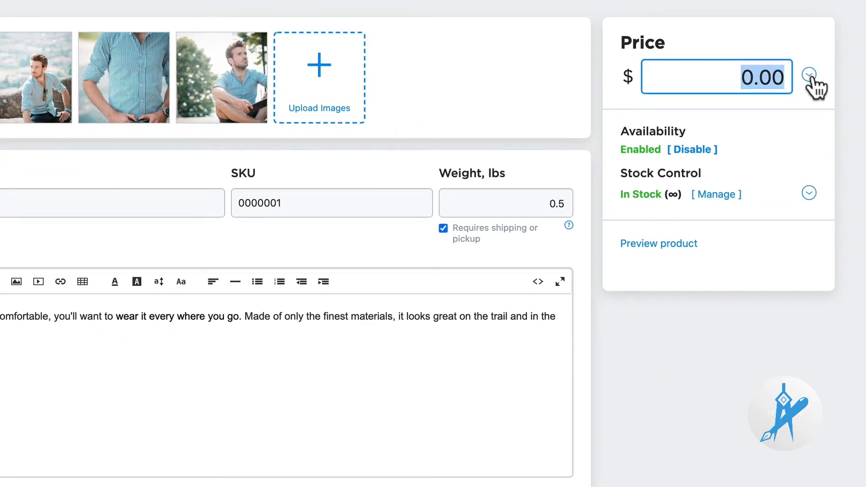
type("34.00")
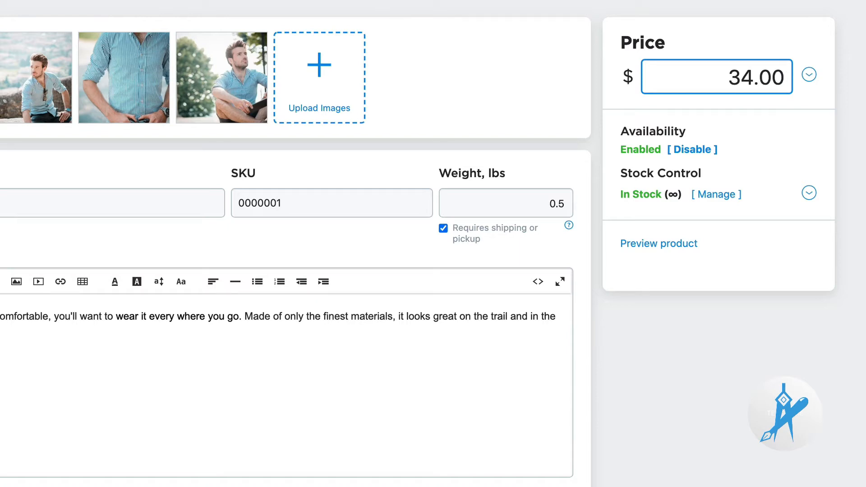
key("Tab")
left_click(808, 74)
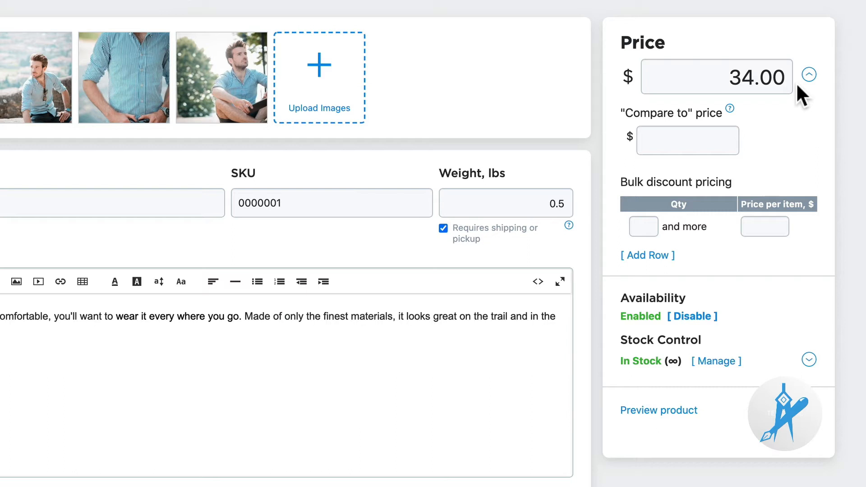
left_click(655, 138)
type("45")
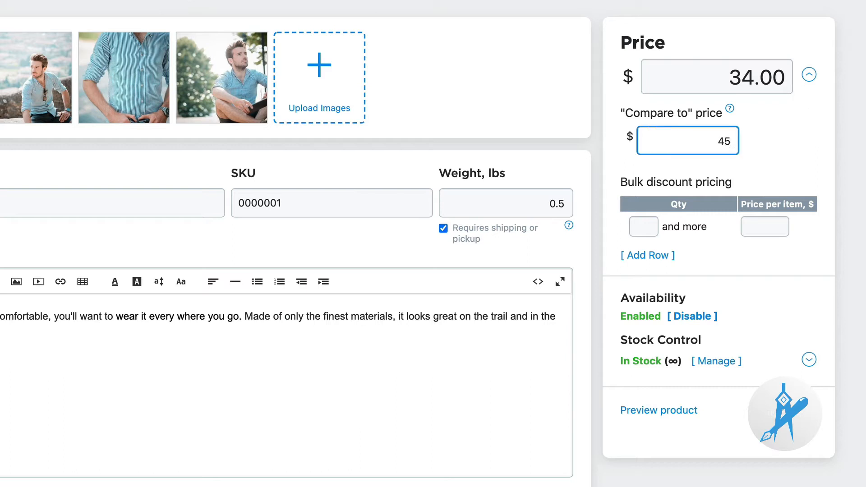
mouse_move(729, 107)
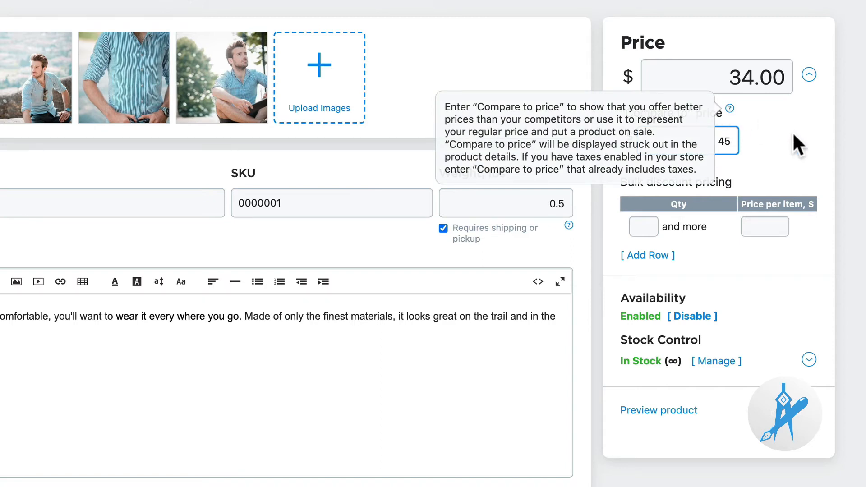
Add bulk discount pricing of $30.00 per item from 5 items and $25.00 per item from 10 items.
left_click(655, 231)
type("5")
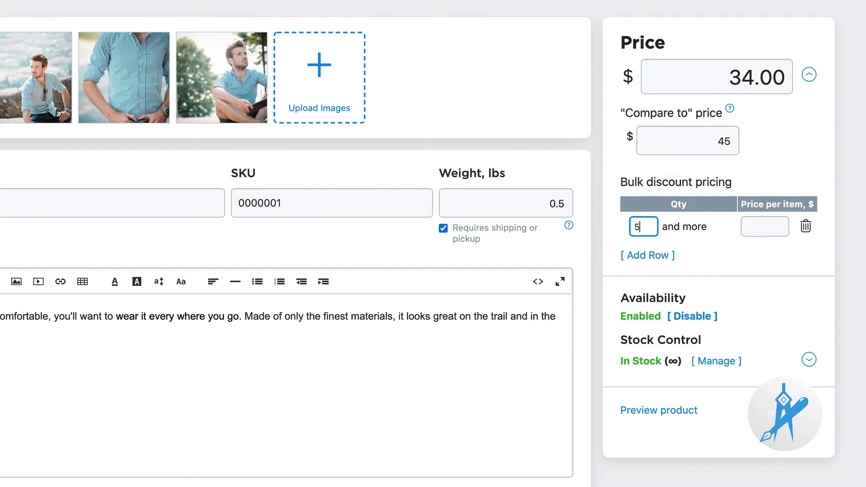
key("Tab")
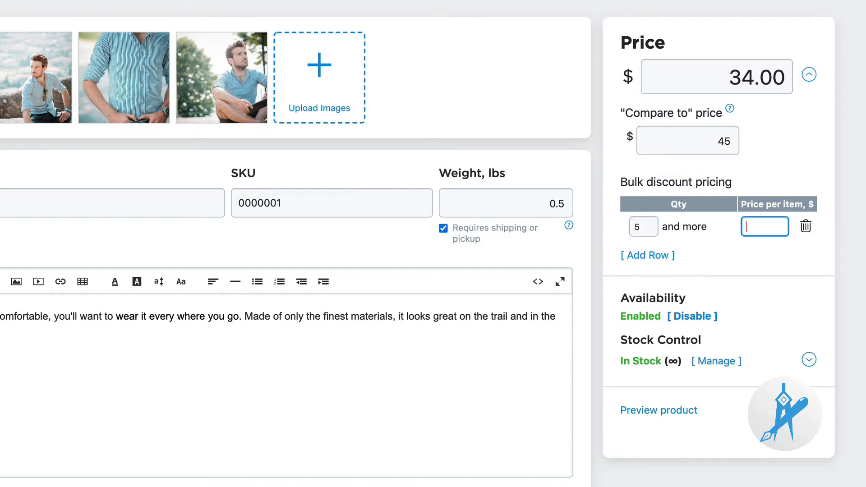
type("30.00")
key("Tab")
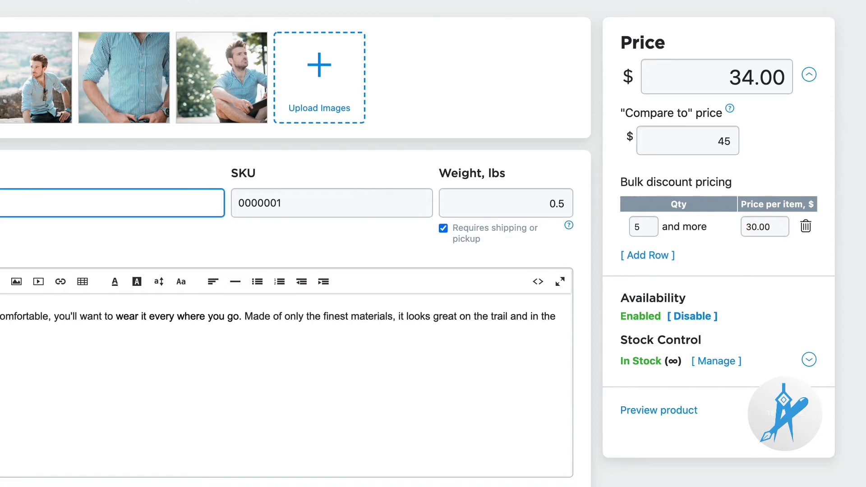
left_click(649, 255)
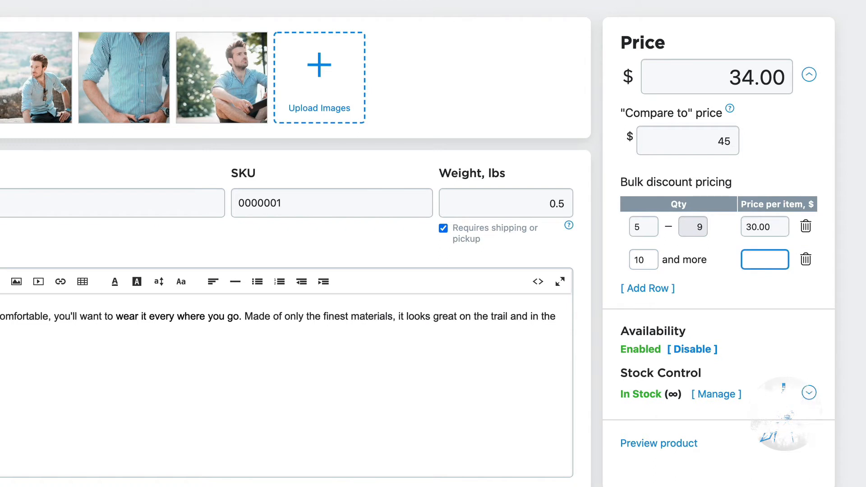
type("25.00")
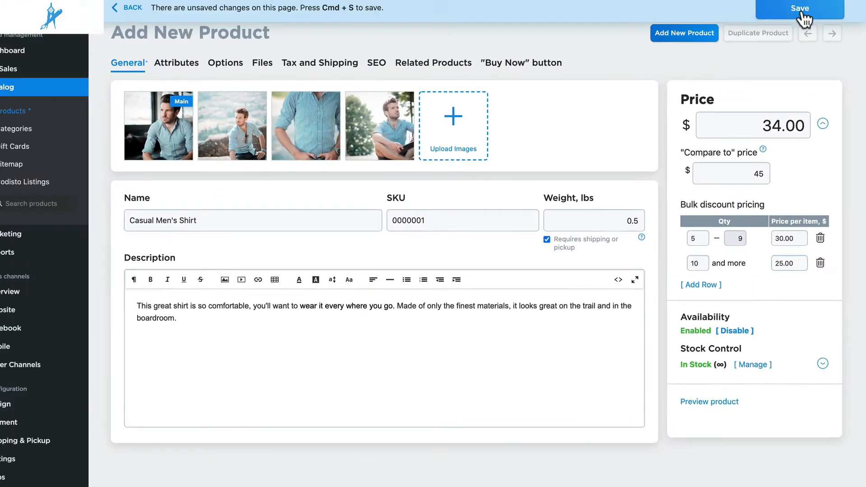
Save the new shirt product, preview its storefront page and close the preview.
left_click(831, 11)
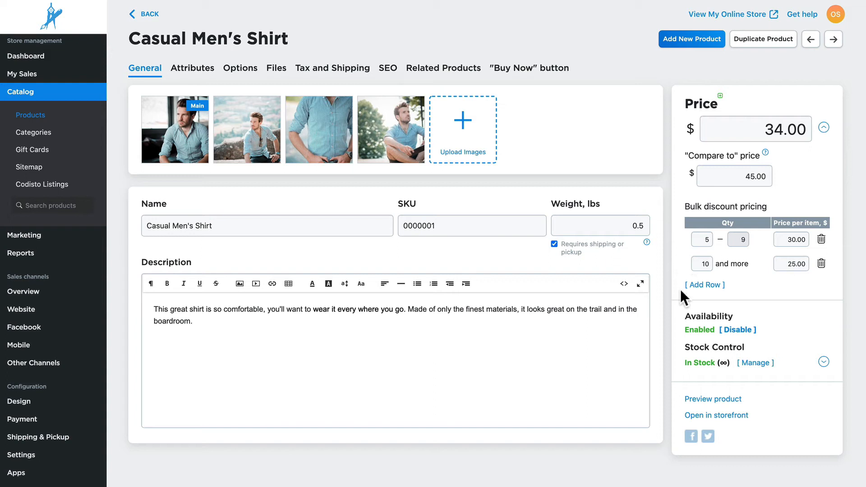
left_click(717, 400)
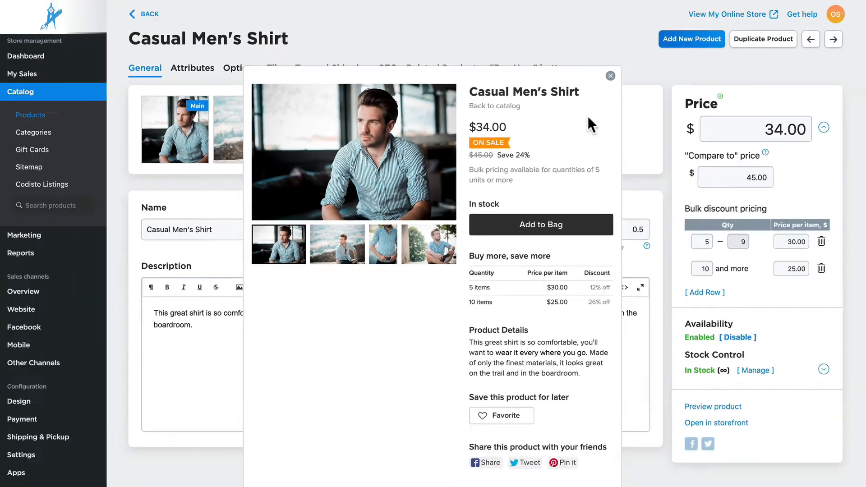
left_click(610, 76)
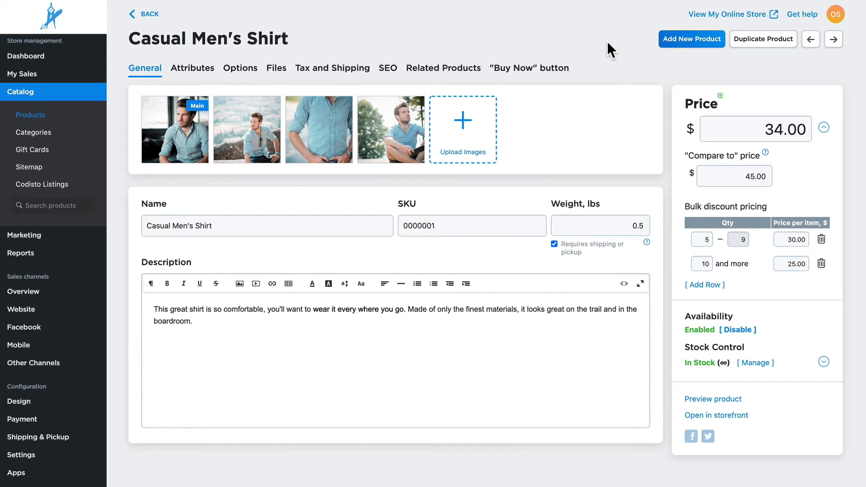
Collapse the extra price options, disable the shirt's availability and save the product.
left_click(823, 128)
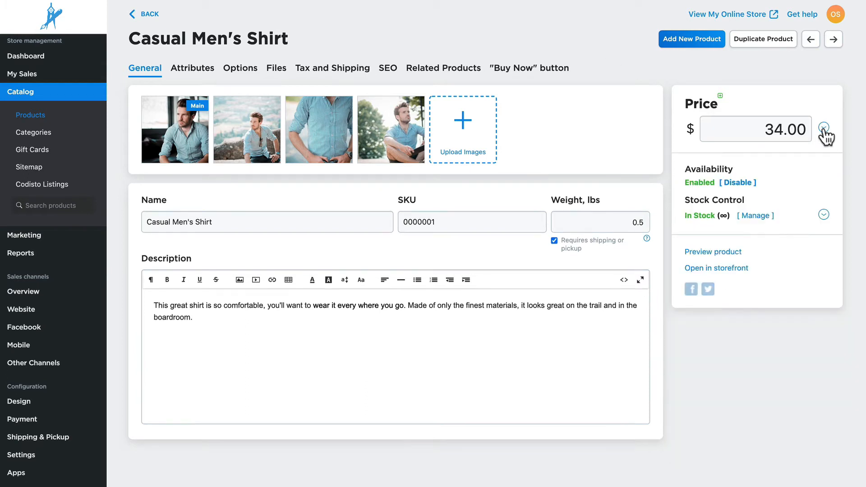
left_click(731, 186)
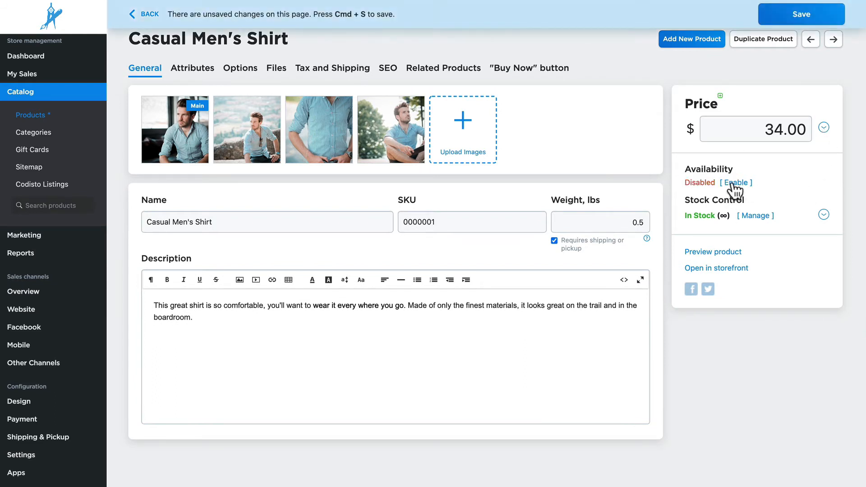
left_click(794, 14)
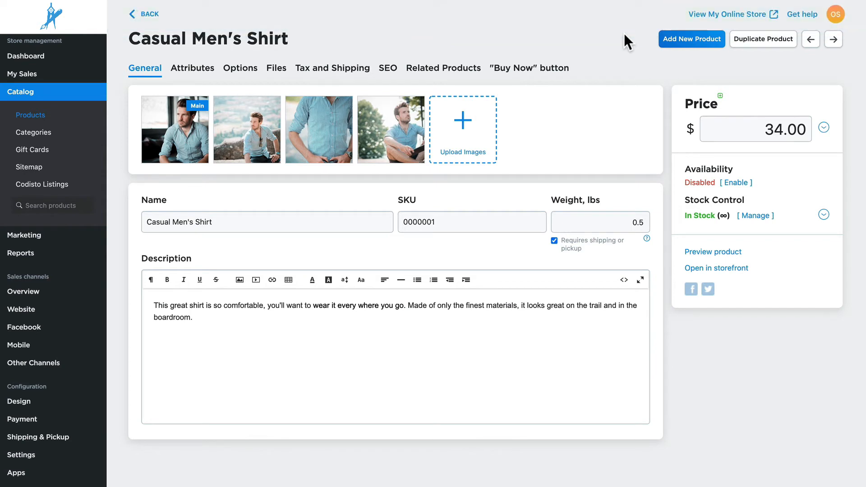
Enable the shirt's availability and save the product.
left_click(733, 182)
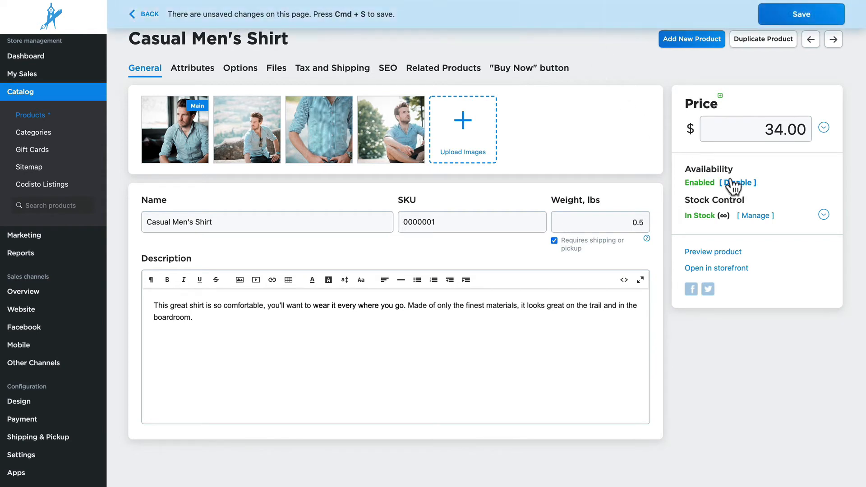
left_click(790, 18)
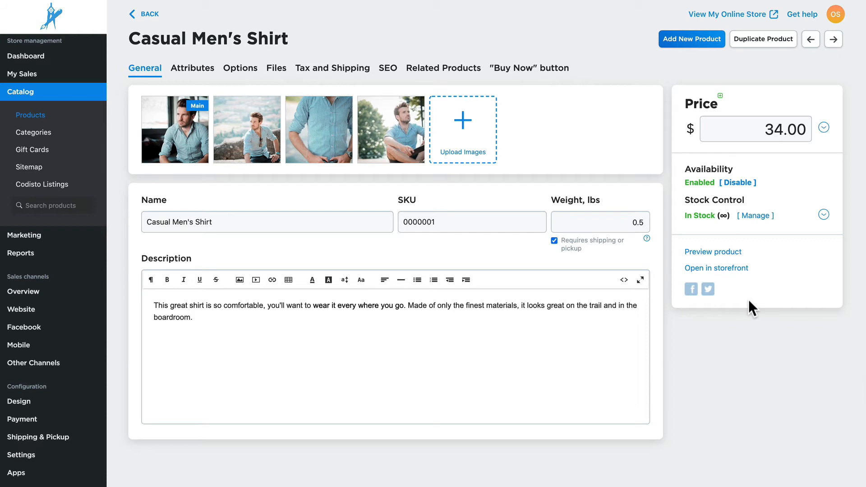
Set the stock quantity to 15 items with a low-stock notification at 3, and save the product.
left_click(762, 216)
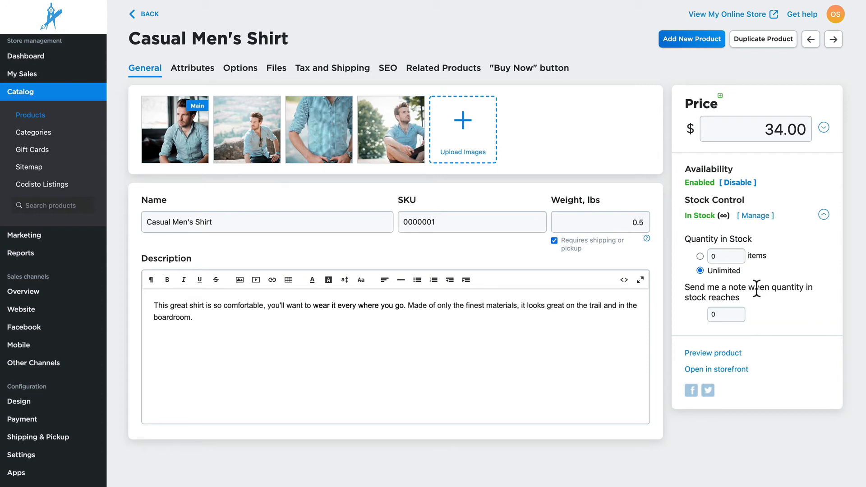
left_click(700, 256)
type("15")
left_click_drag(718, 312, 697, 313)
type("3")
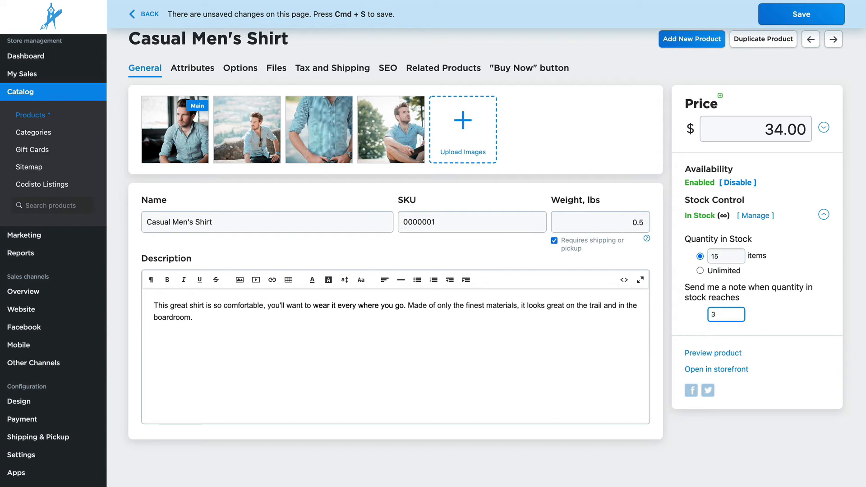
left_click(765, 319)
left_click(797, 12)
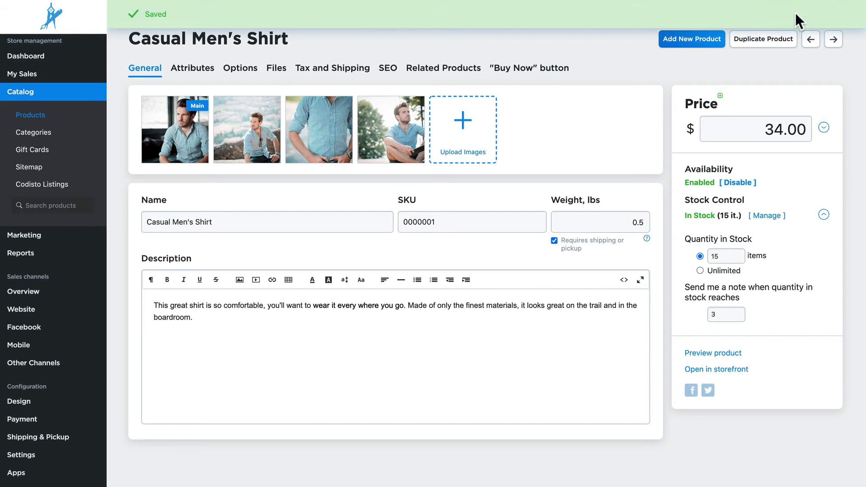
Preview the shirt's product page, close the preview, and open the product in the storefront.
left_click(714, 352)
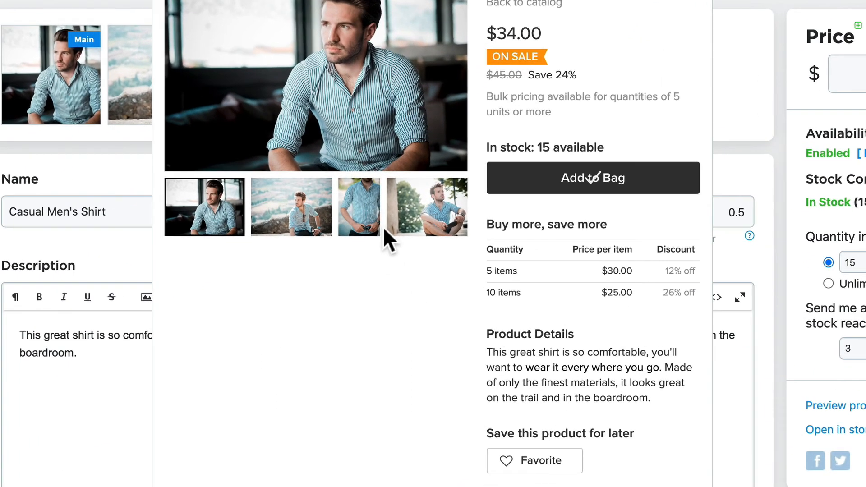
scroll(383, 227, "down", 2)
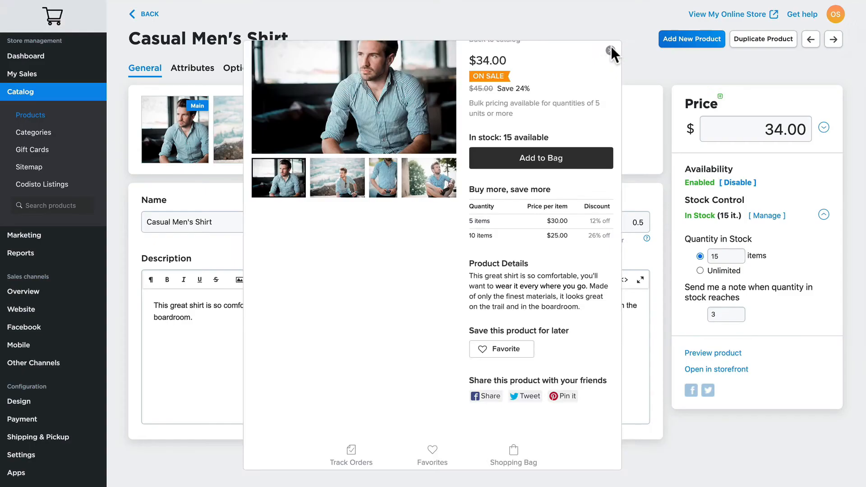
left_click(610, 48)
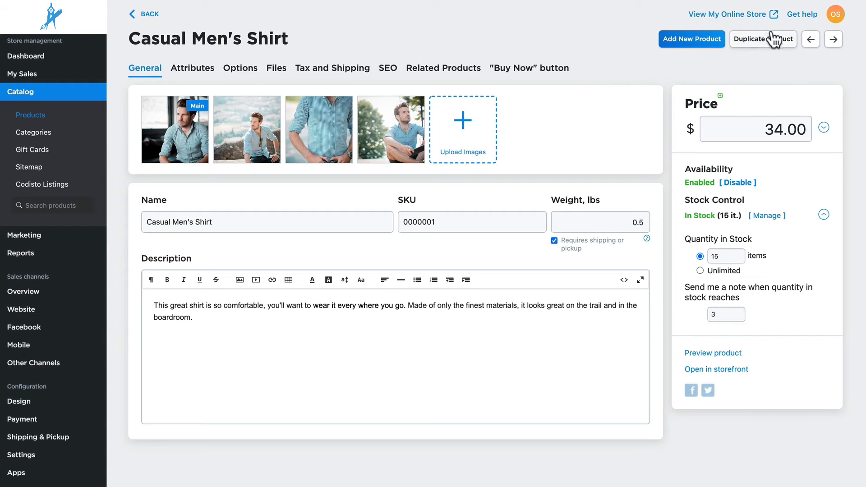
left_click(698, 371)
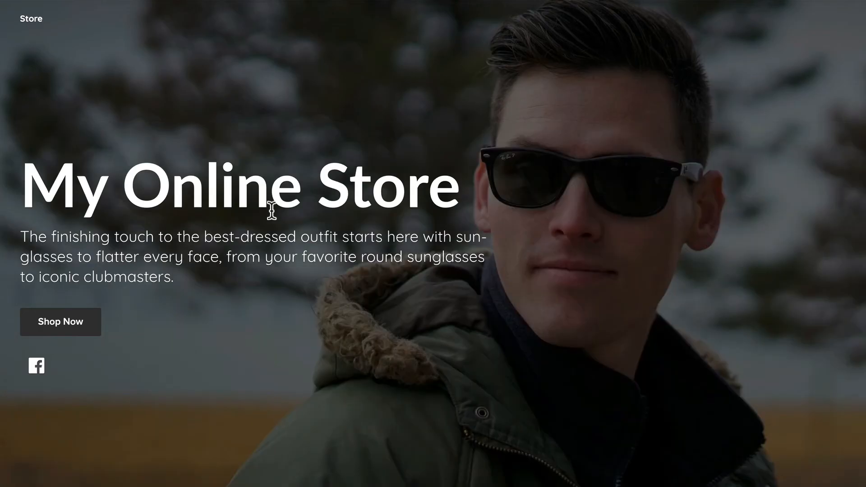
scroll(271, 208, "down", 5)
left_click(271, 210)
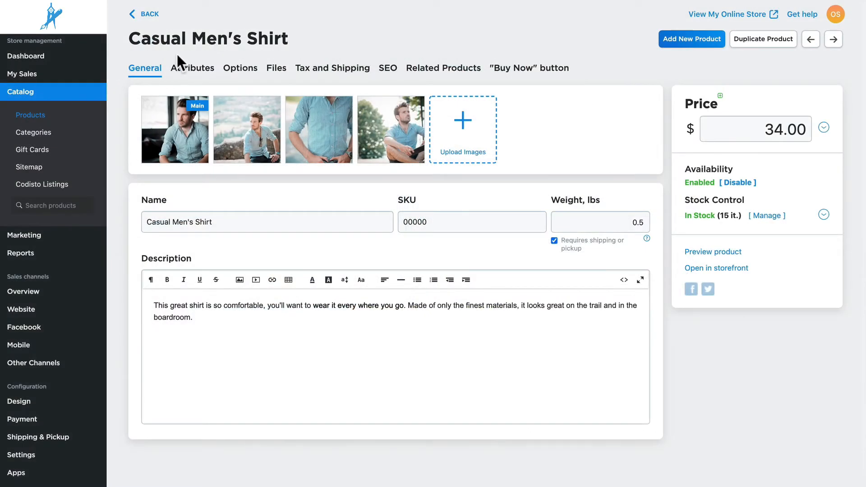
View the shirt's attributes and open the attribute management settings.
left_click(193, 75)
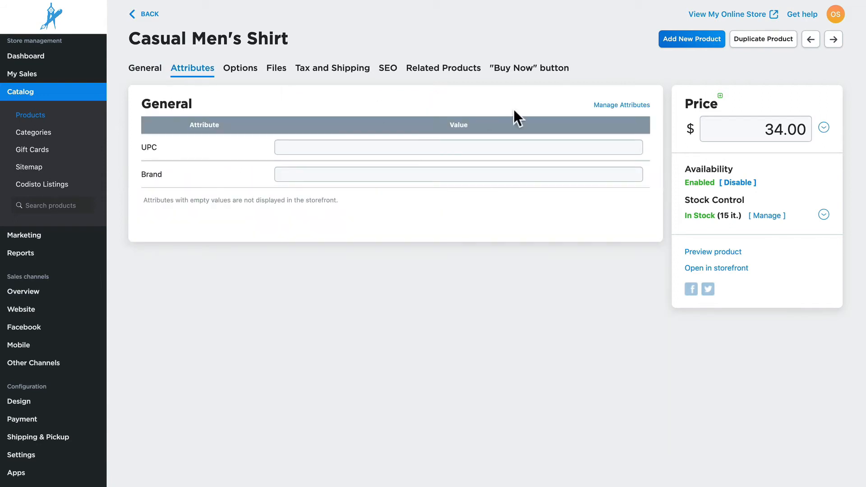
left_click(621, 105)
Add a product option named Size with the Radio Buttons input type.
left_click(244, 70)
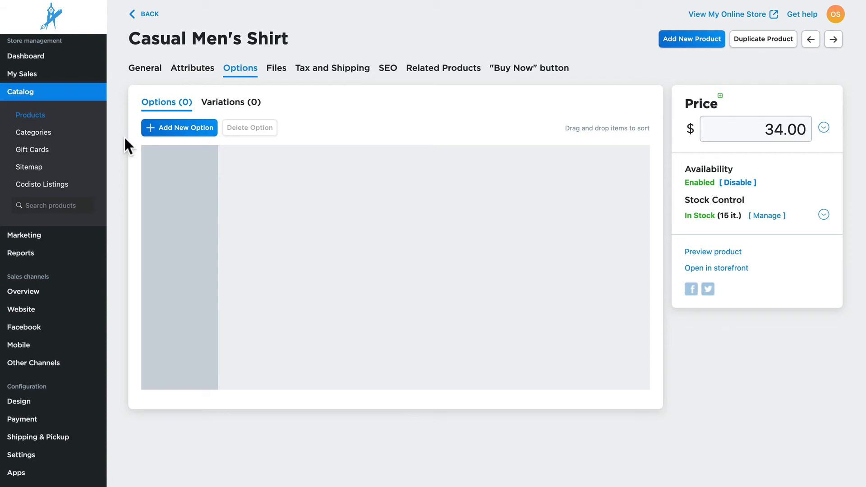
left_click(178, 131)
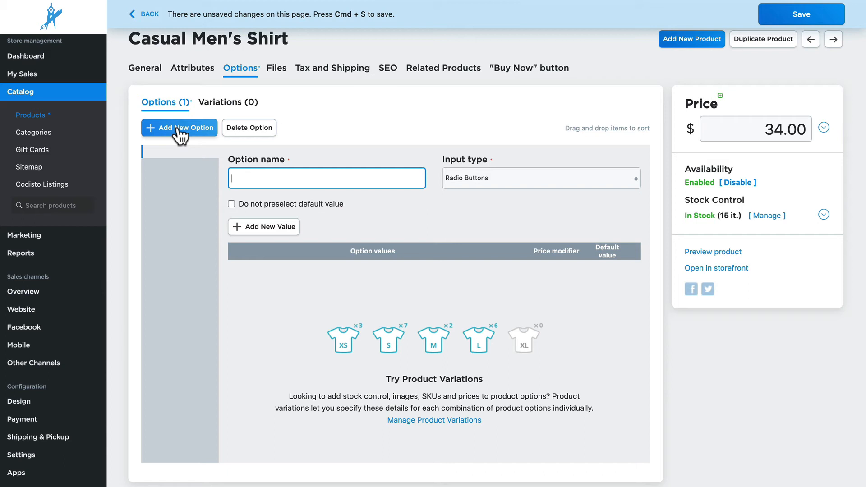
type("Size")
left_click(513, 180)
left_click(461, 203)
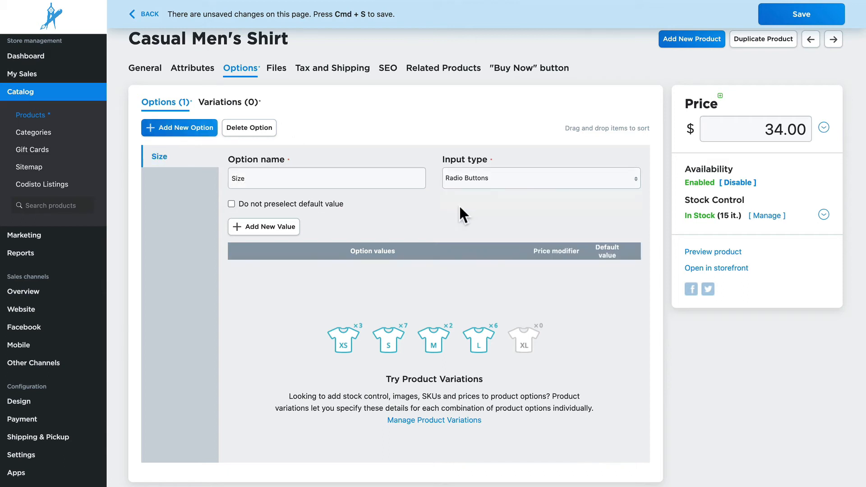
Add the values XS, S, M, L, XL and XXL to the Size option.
left_click(241, 229)
type("XS")
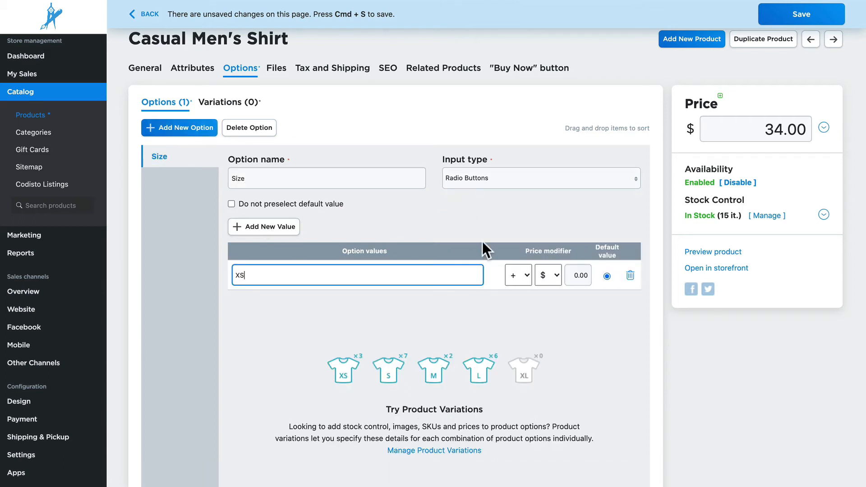
key("Return")
type("S")
key("Return")
type("M")
key("Return")
type("L")
key("Return")
type("XL")
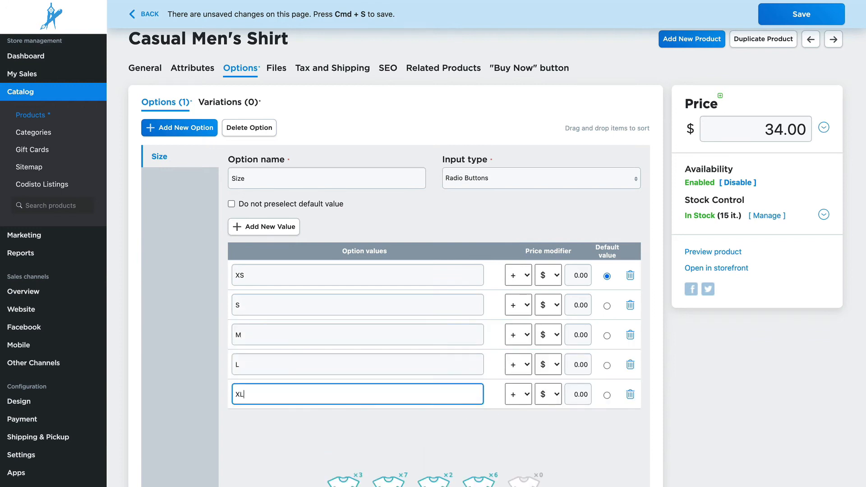
key("Return")
type("XXL")
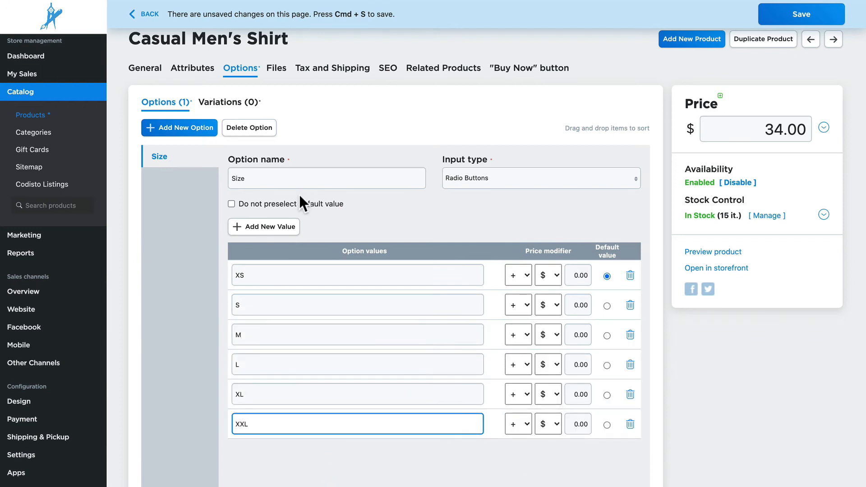
Set the Size option to not preselect a default value and give XXL a +$3.00 price modifier.
left_click(300, 203)
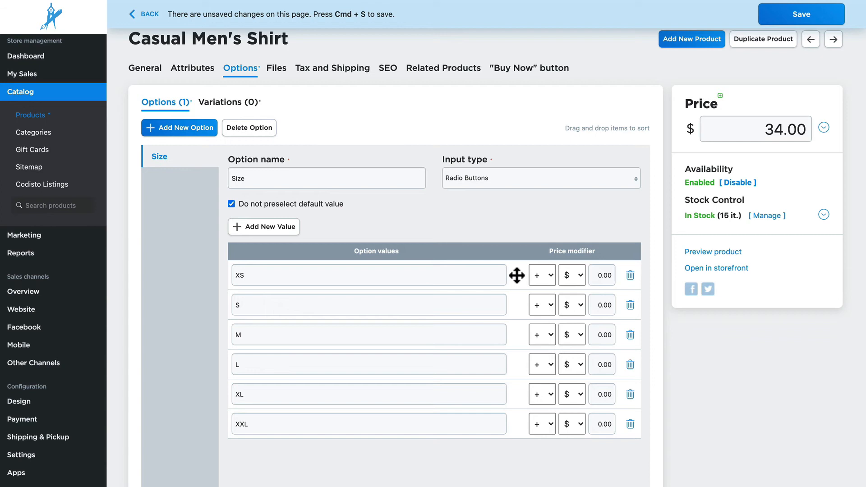
left_click(599, 425)
key("BackSpace")
type("3")
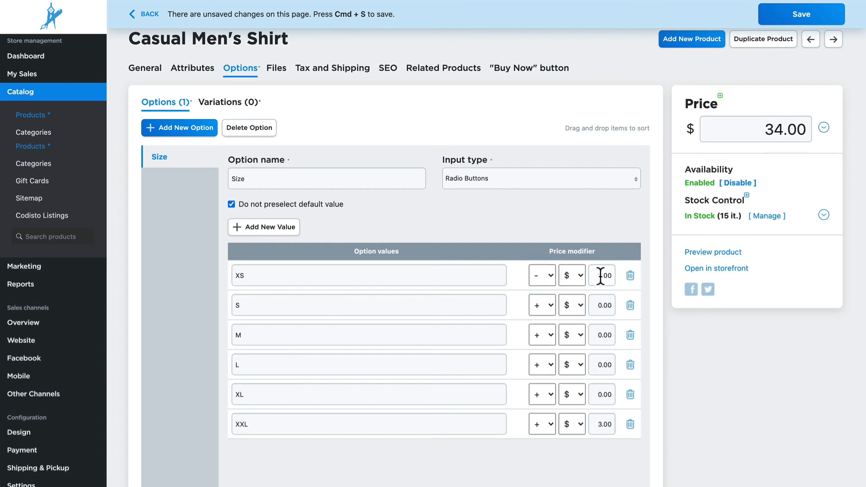
Add a Gift Wrapping option with a Yes value that carries a +$10.00 price modifier.
left_click(175, 128)
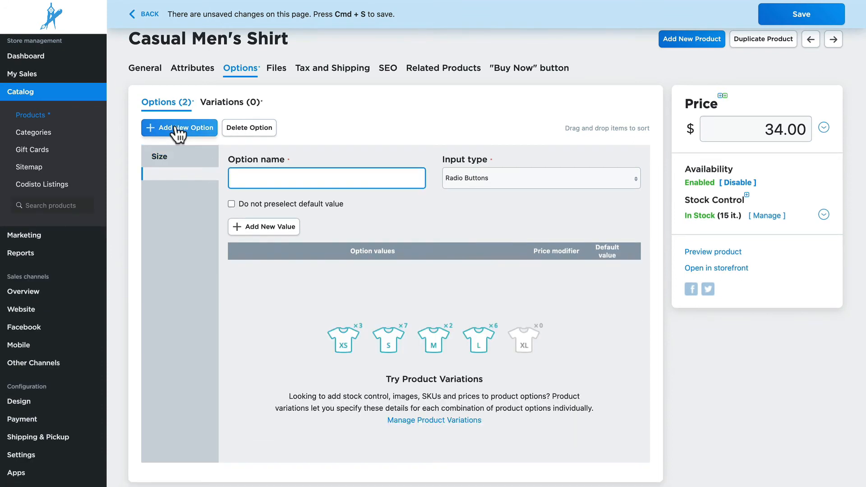
type("Gift Wrap")
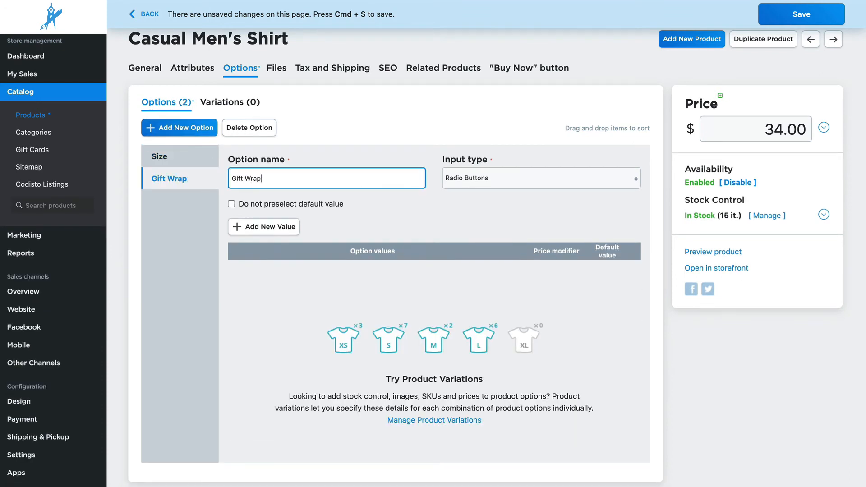
type("ping")
left_click(267, 227)
type("Yes")
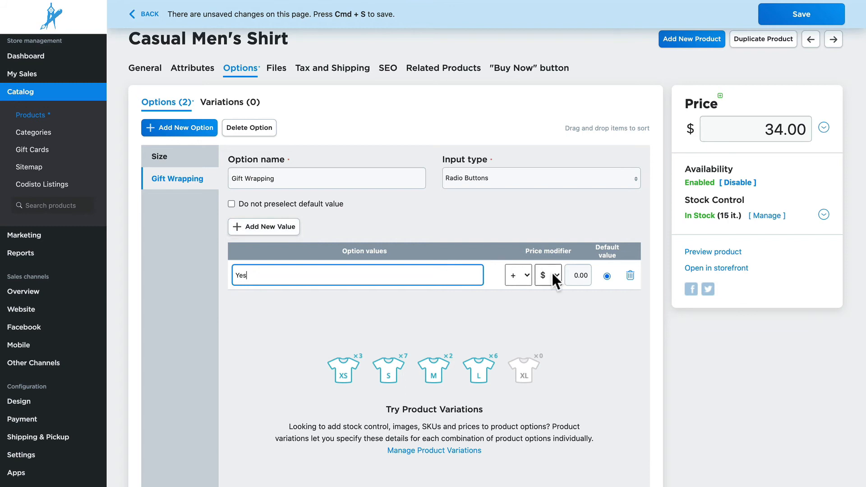
left_click(571, 275)
type("1")
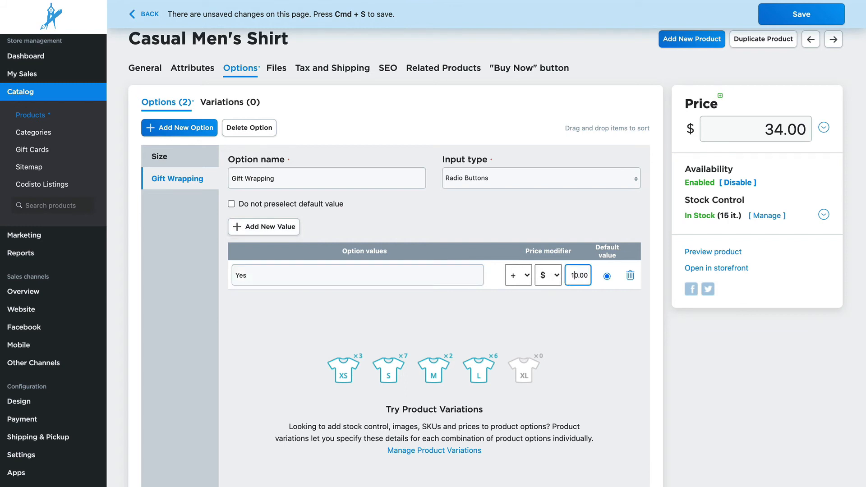
Add a No value to Gift Wrapping, make it the default and place it above Yes.
left_click(246, 226)
type("No")
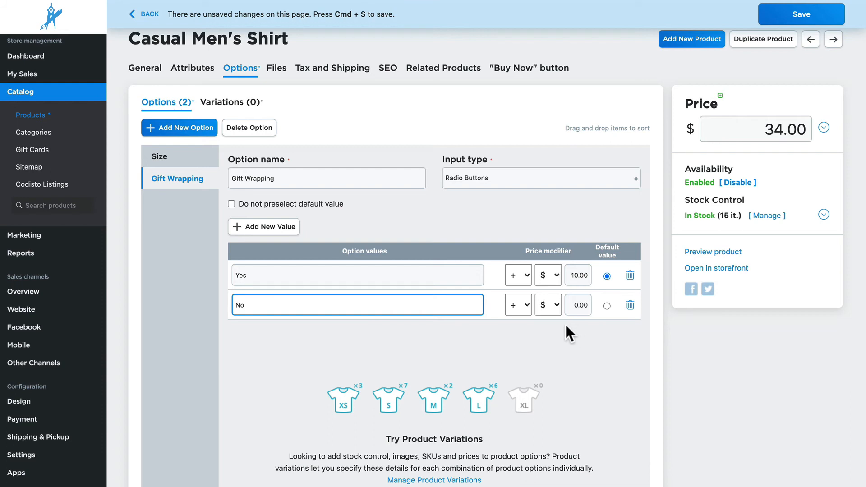
left_click(607, 306)
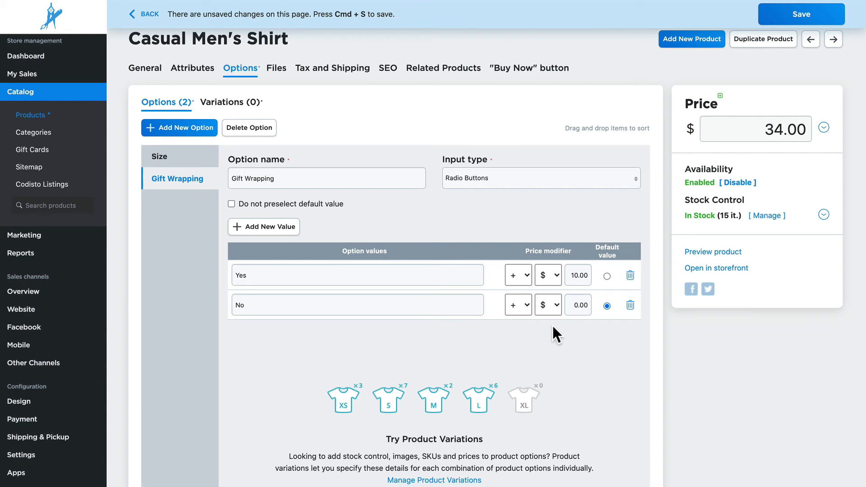
left_click_drag(496, 300, 494, 265)
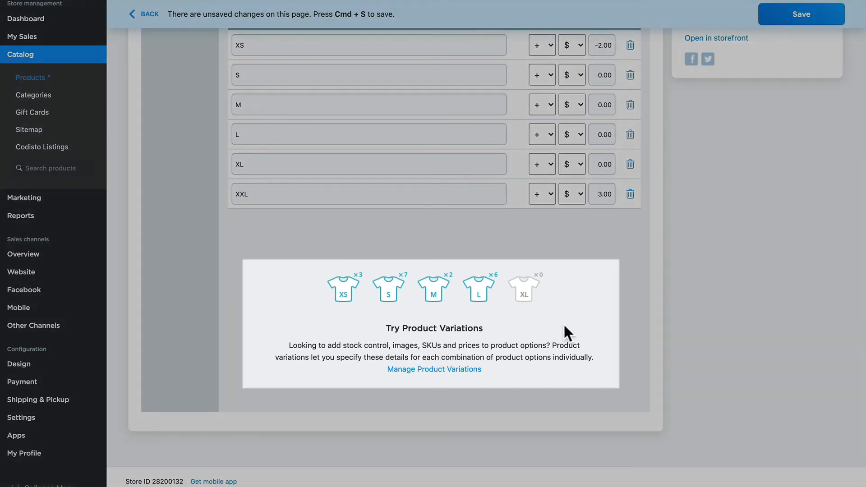
Examine the XS size variation's extra price options, collapse them and expand its stock control settings.
scroll(564, 323, "up", 5)
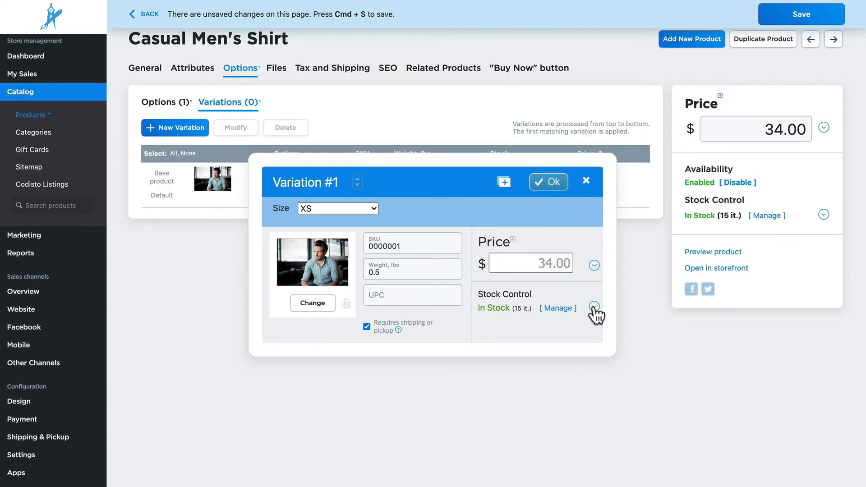
left_click(594, 265)
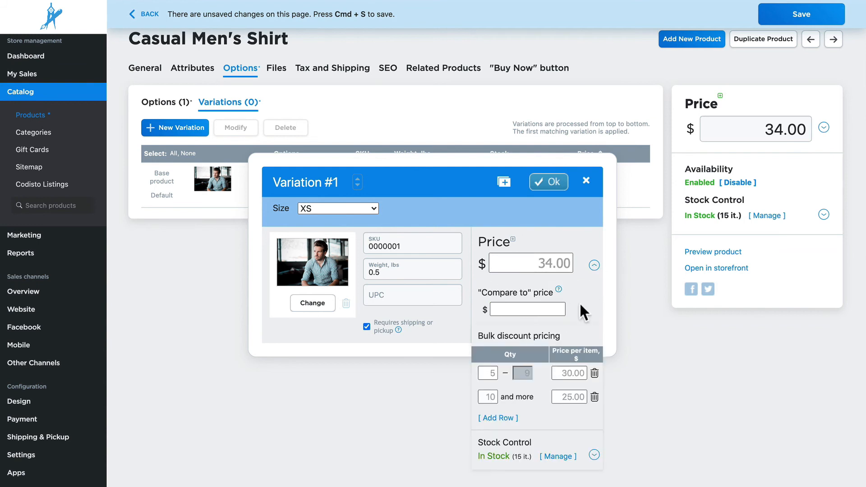
left_click(594, 265)
left_click(594, 308)
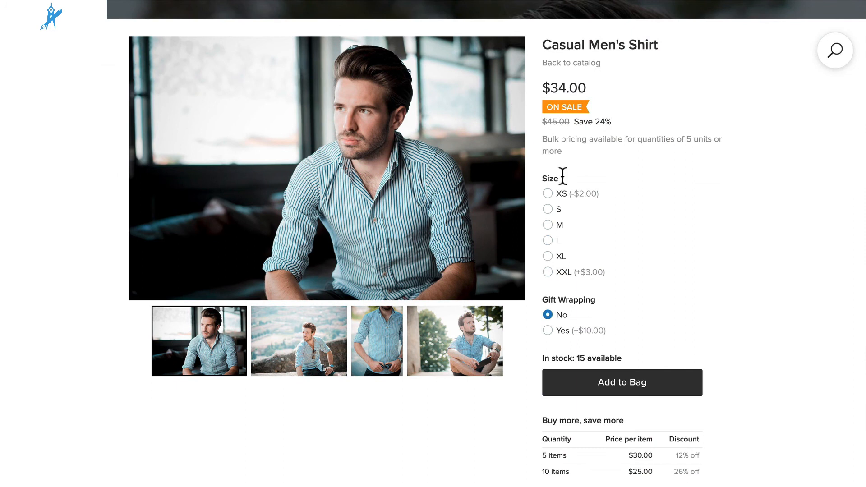
Check the shirt's storefront price and stock for sizes XS, S and M.
left_click(547, 194)
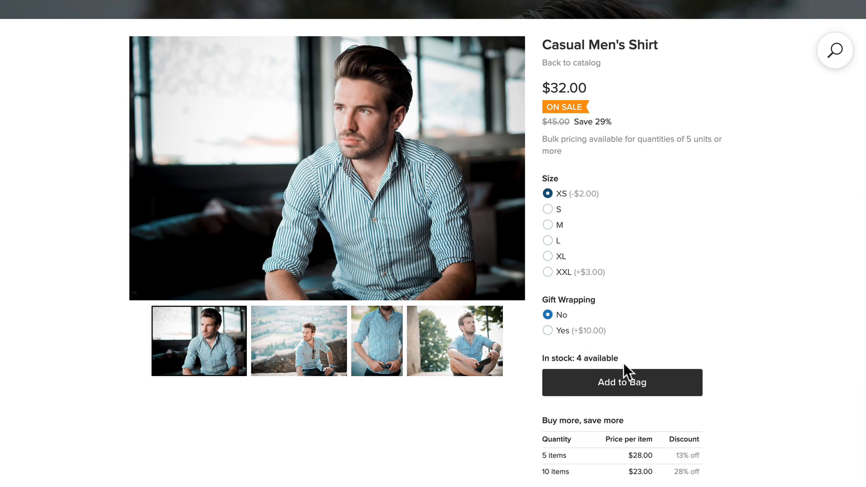
left_click(548, 210)
left_click(547, 227)
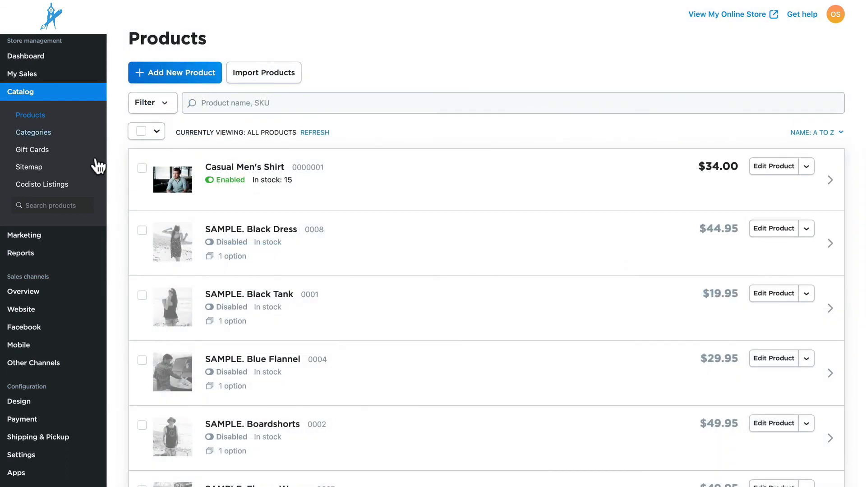
Open the Casual Men's Shirt from the product list and duplicate it as a new product.
left_click(806, 170)
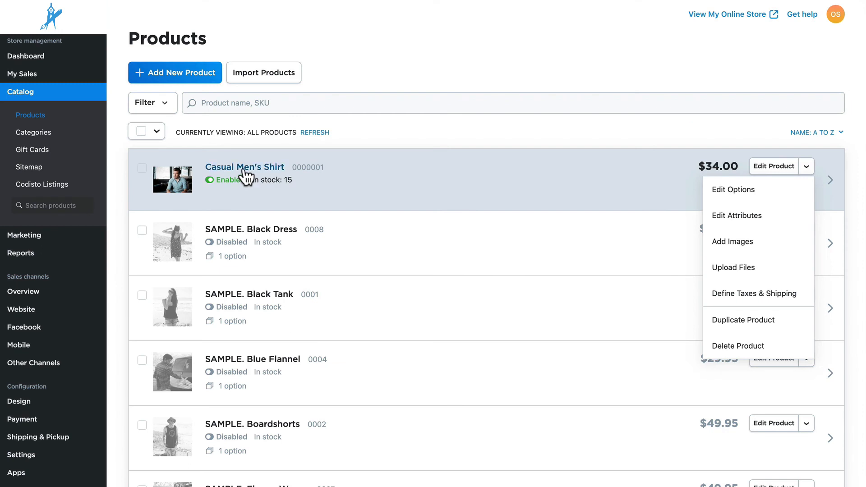
left_click(248, 177)
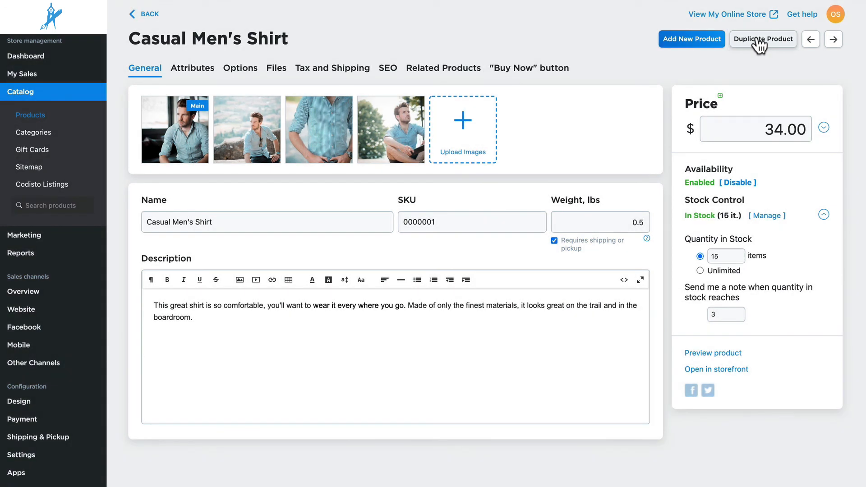
left_click(760, 43)
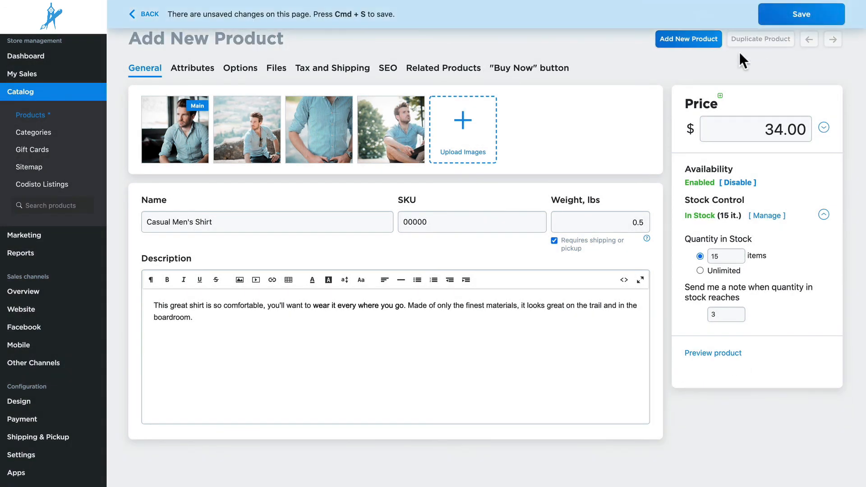
mouse_move(190, 143)
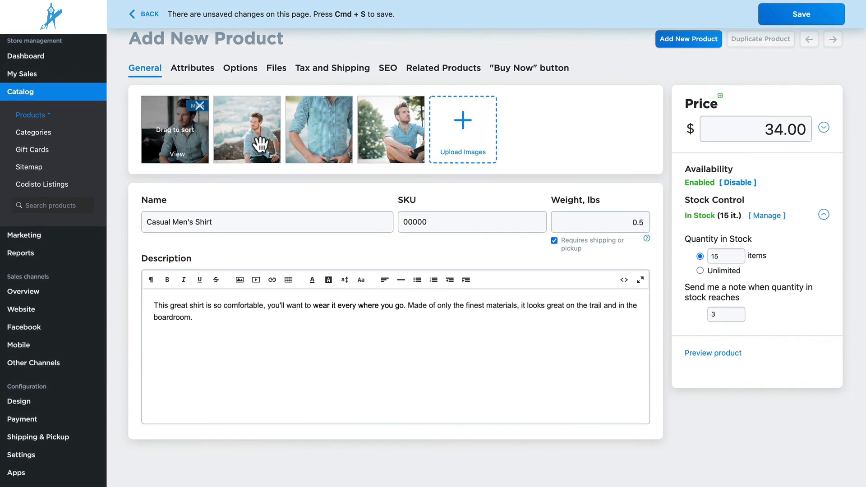